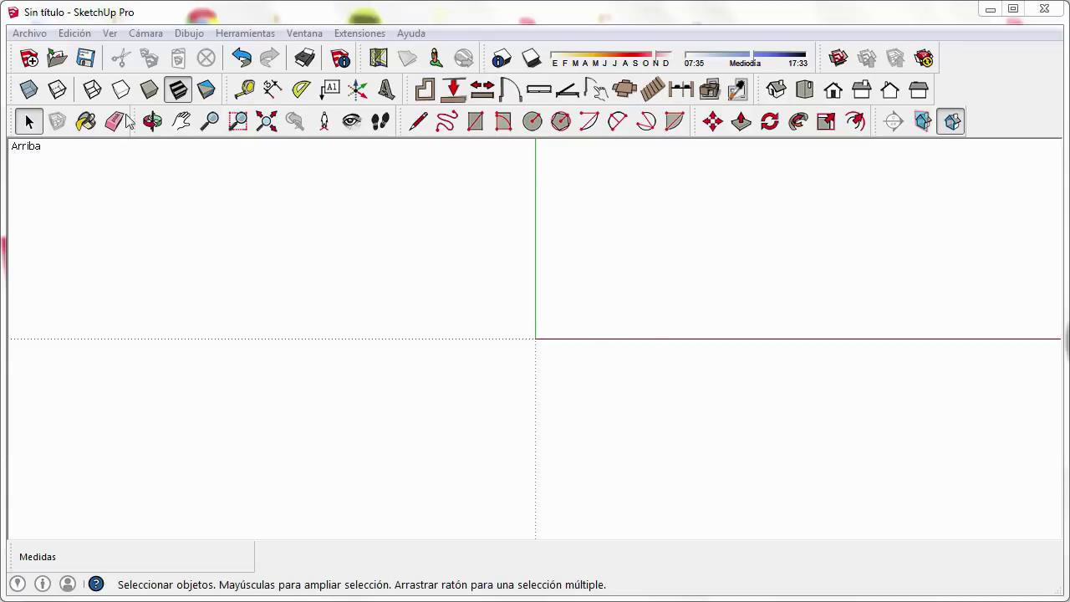
Import Boceto.png as a PNG file with 'Usar como imagen' enabled
{"action": "left_click", "coordinate": [40, 36]}
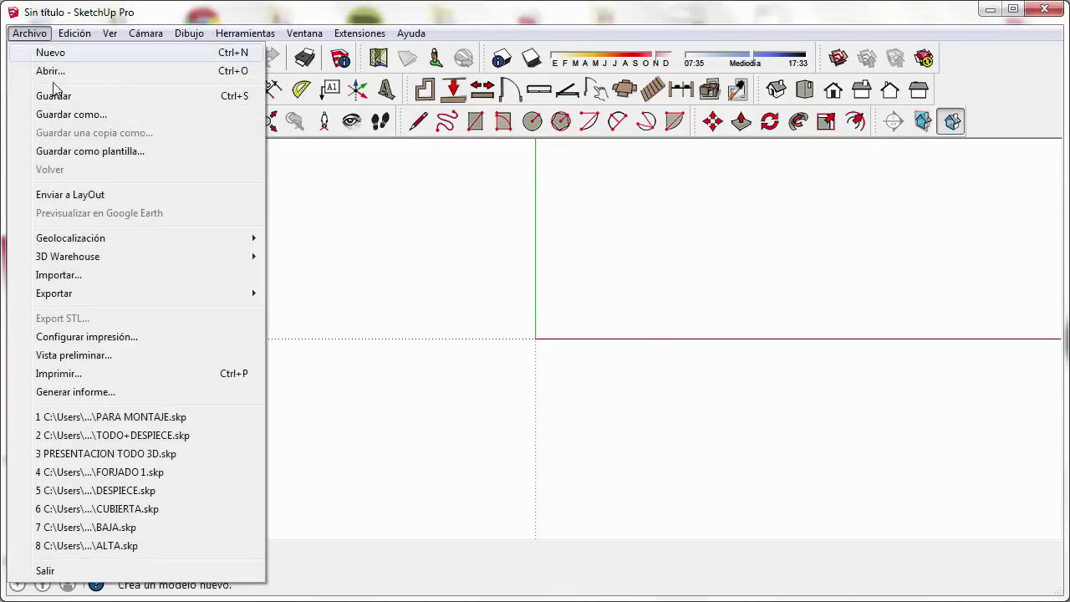
{"action": "left_click", "coordinate": [77, 278]}
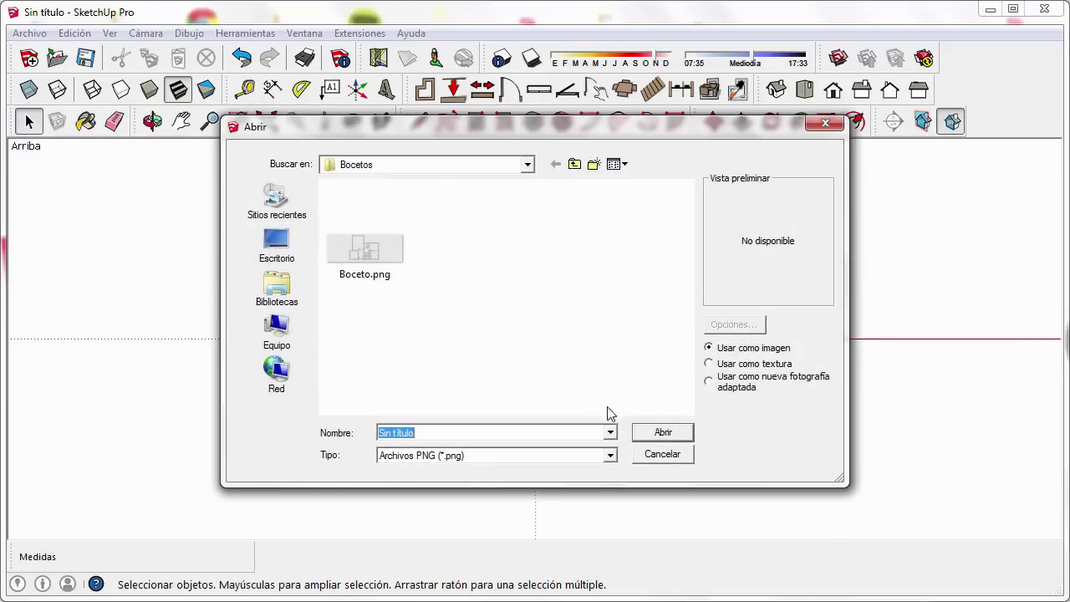
{"action": "left_click", "coordinate": [577, 456]}
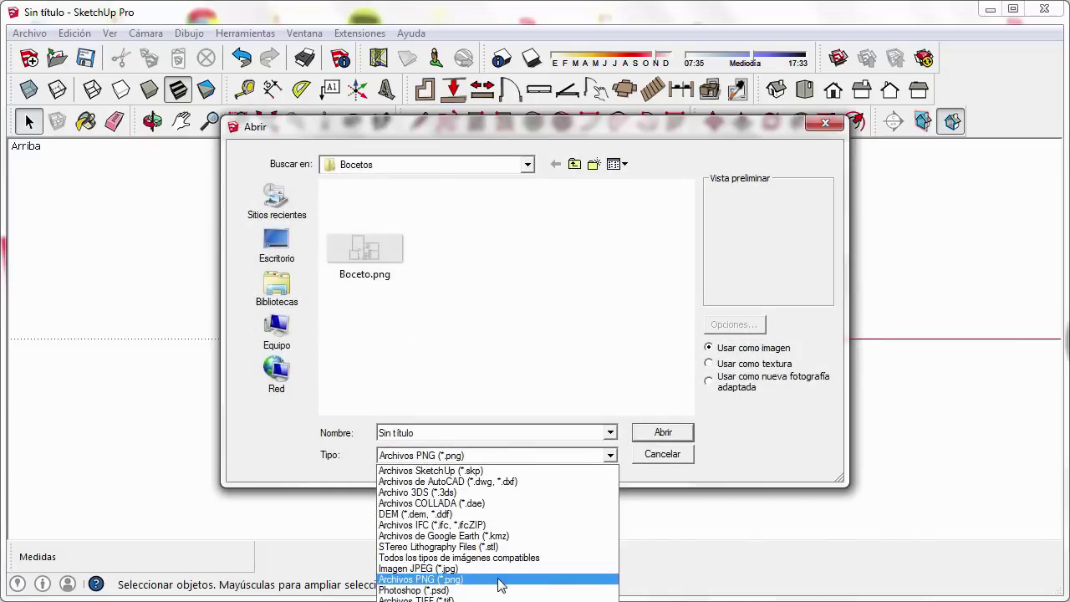
{"action": "left_click", "coordinate": [500, 588]}
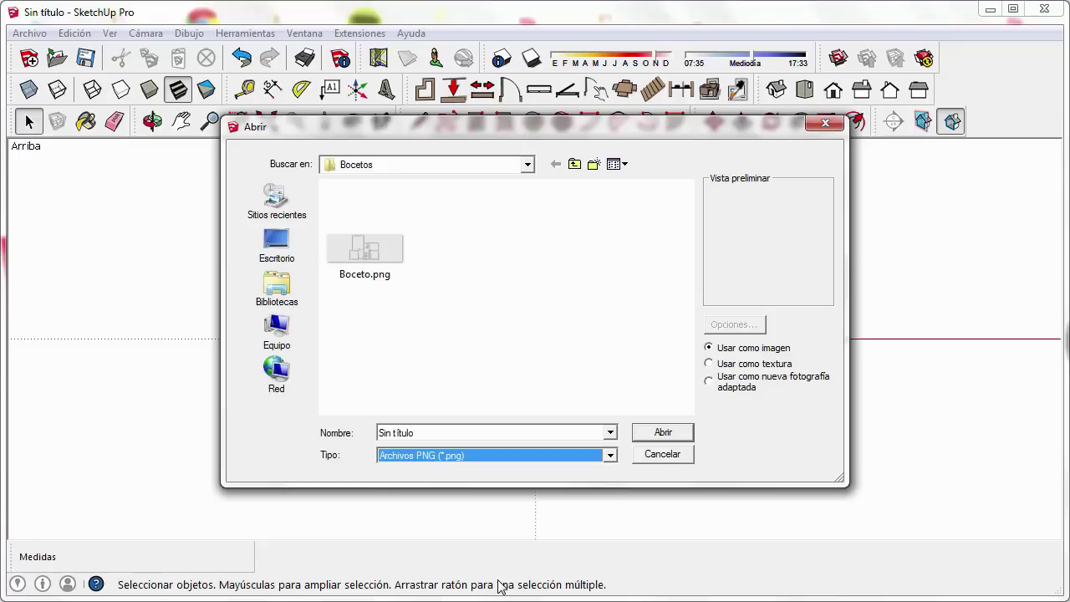
{"action": "left_click", "coordinate": [730, 353]}
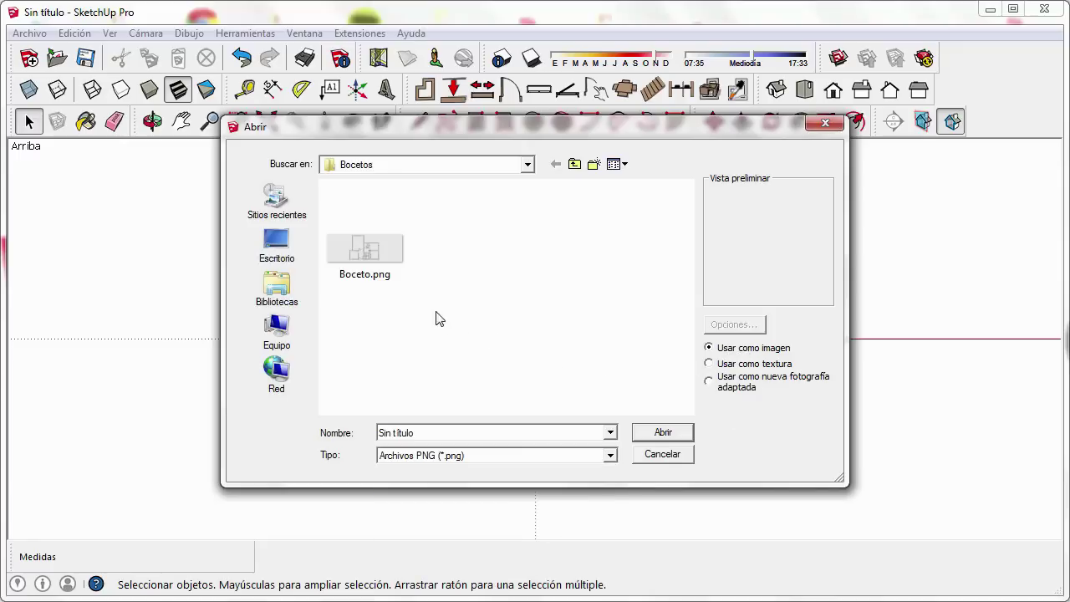
{"action": "left_click", "coordinate": [372, 248]}
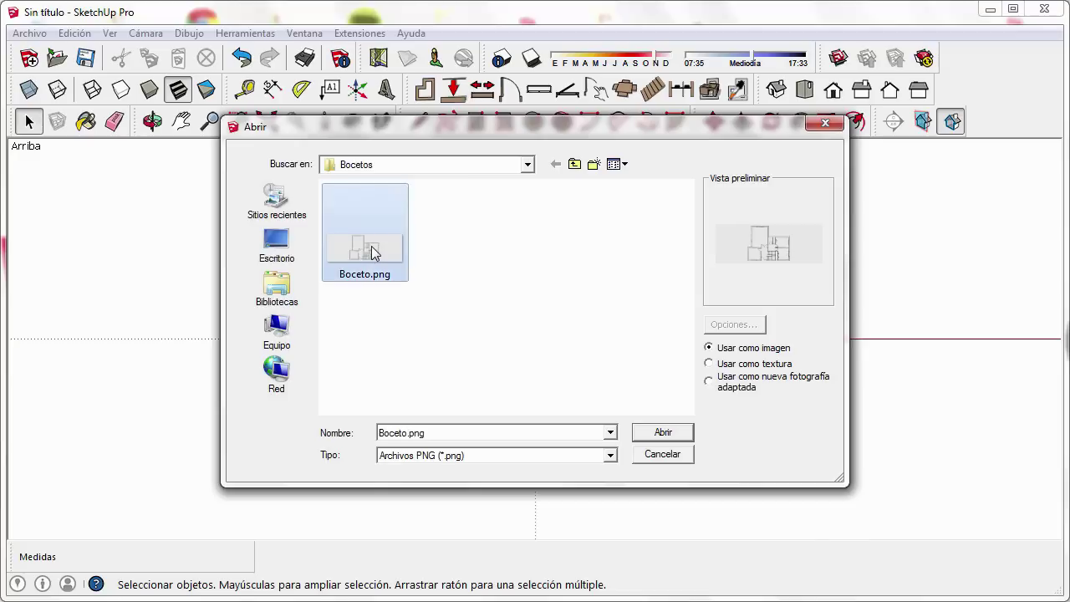
{"action": "left_click", "coordinate": [662, 432]}
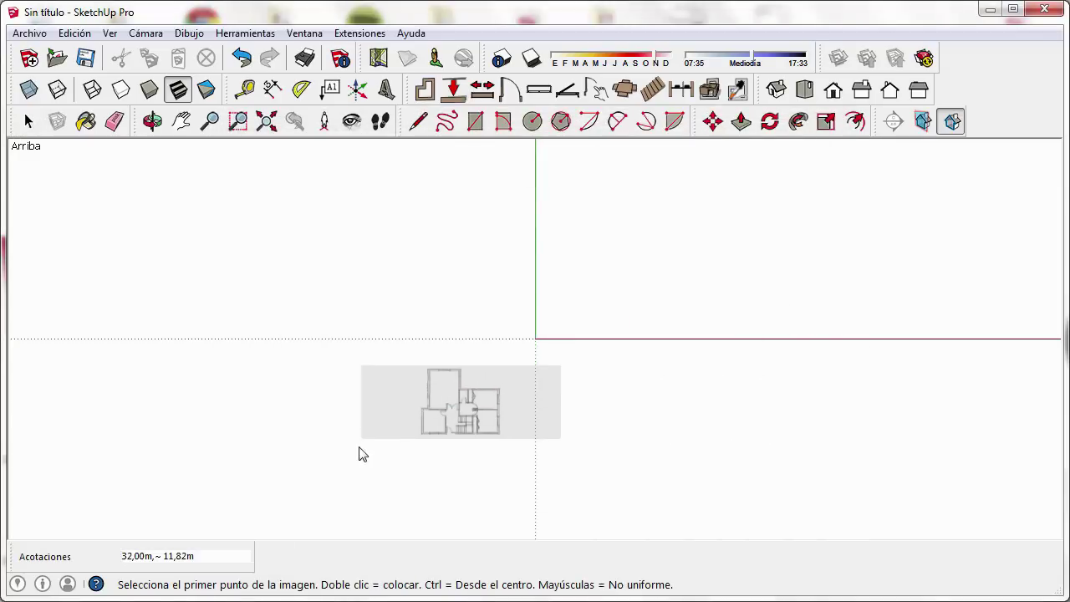
Place the Boceto.png sketch image in the model and deselect it
{"action": "left_click", "coordinate": [298, 482]}
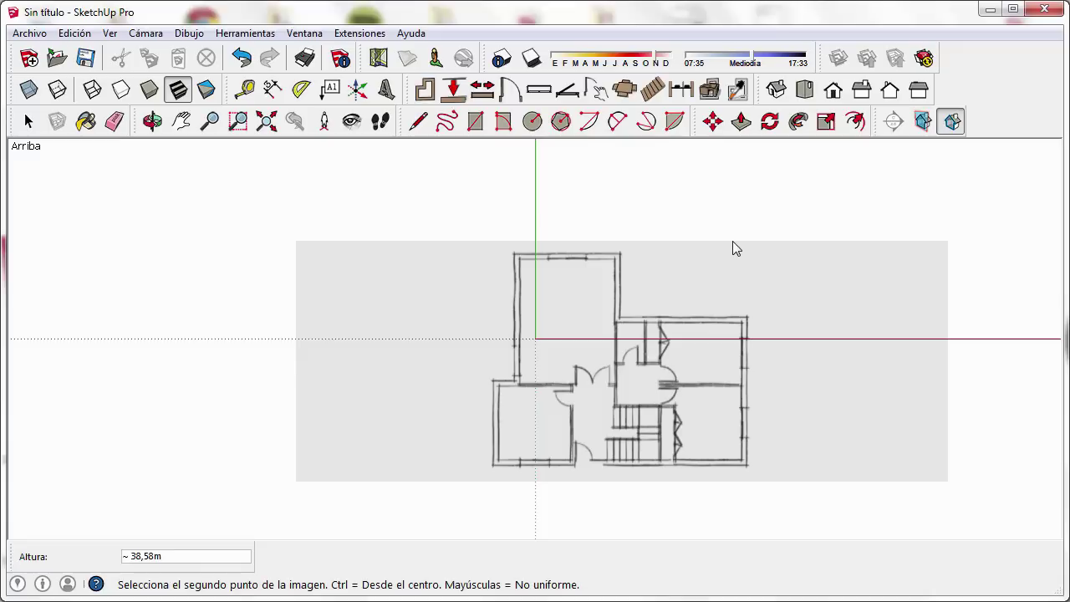
{"action": "left_click", "coordinate": [732, 240]}
{"action": "left_click", "coordinate": [681, 211]}
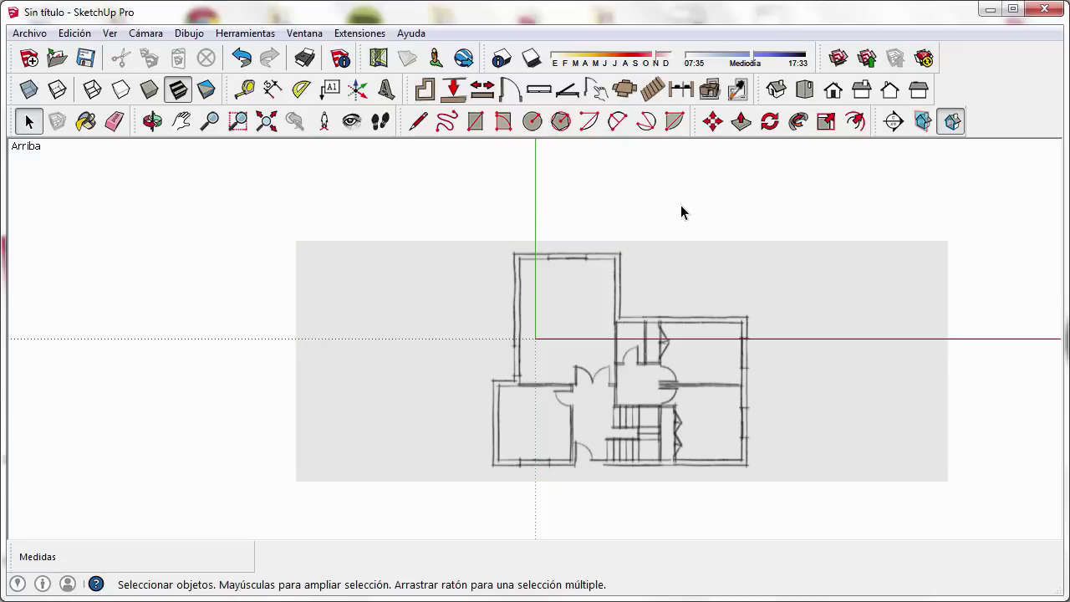
Draw a line about 14,58 m long along the sketch's left outer wall
{"action": "left_click", "coordinate": [418, 121]}
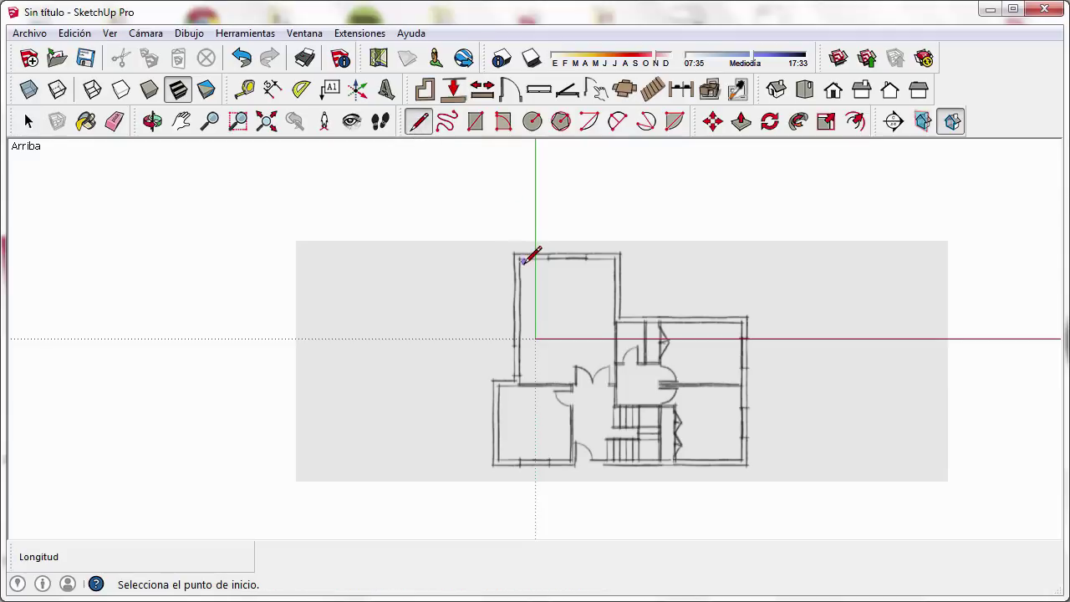
{"action": "scroll", "coordinate": [523, 260], "scroll_direction": "up", "scroll_amount": 2}
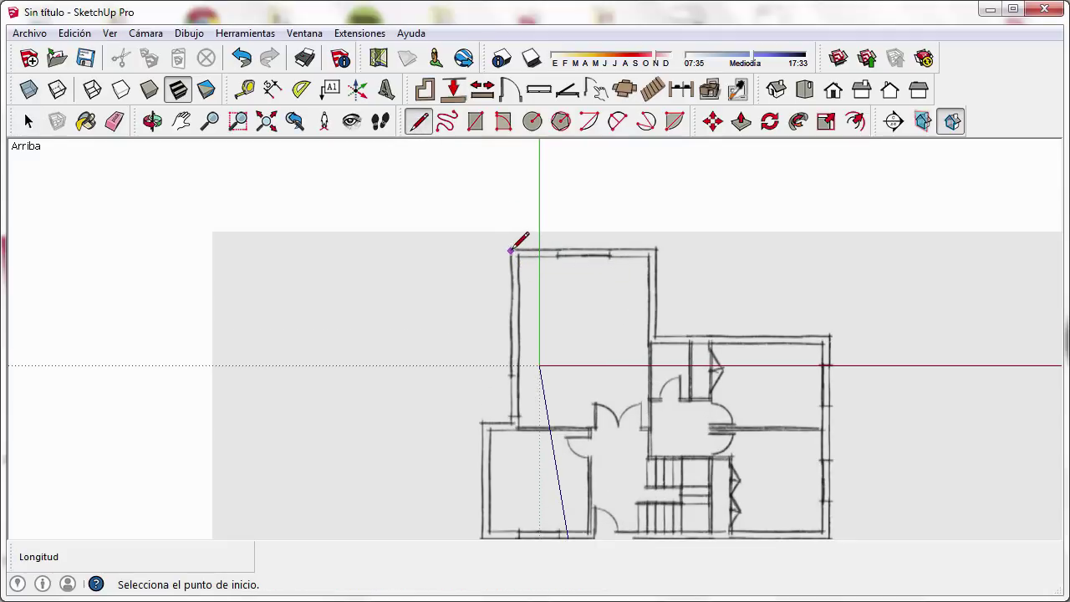
{"action": "left_click", "coordinate": [510, 250]}
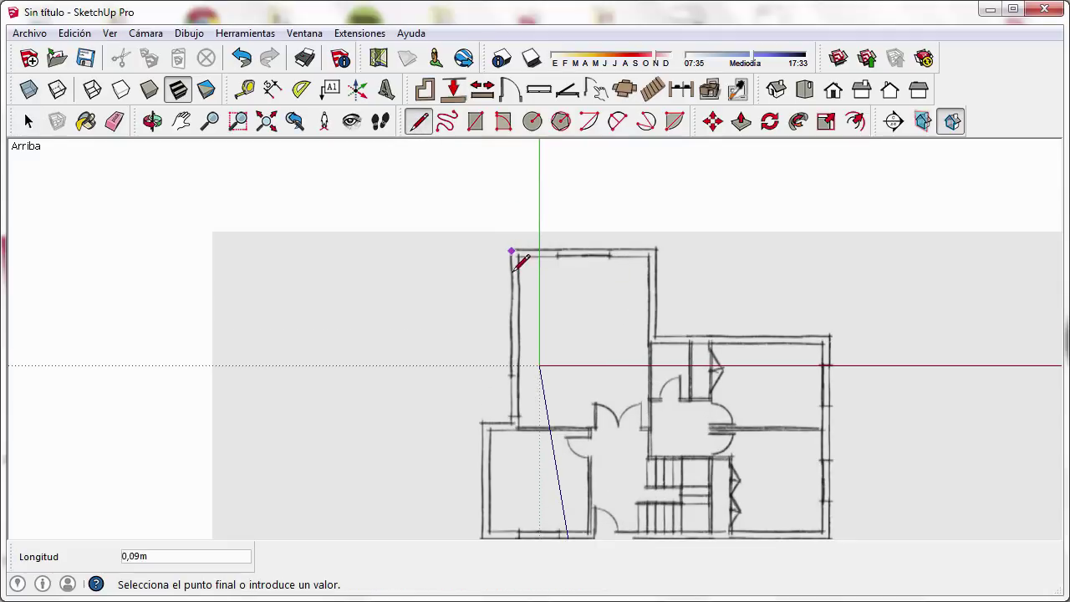
{"action": "left_click", "coordinate": [510, 373]}
Measure the traced line with the Tape Measure and resize the whole model so it equals 4 m
{"action": "left_click", "coordinate": [248, 87]}
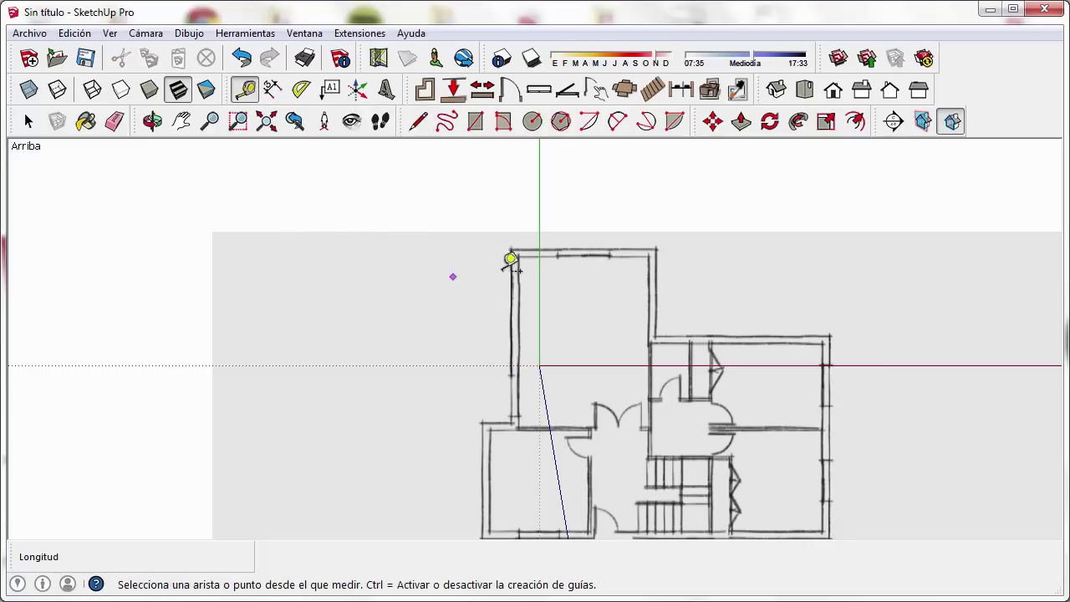
{"action": "left_click", "coordinate": [511, 250]}
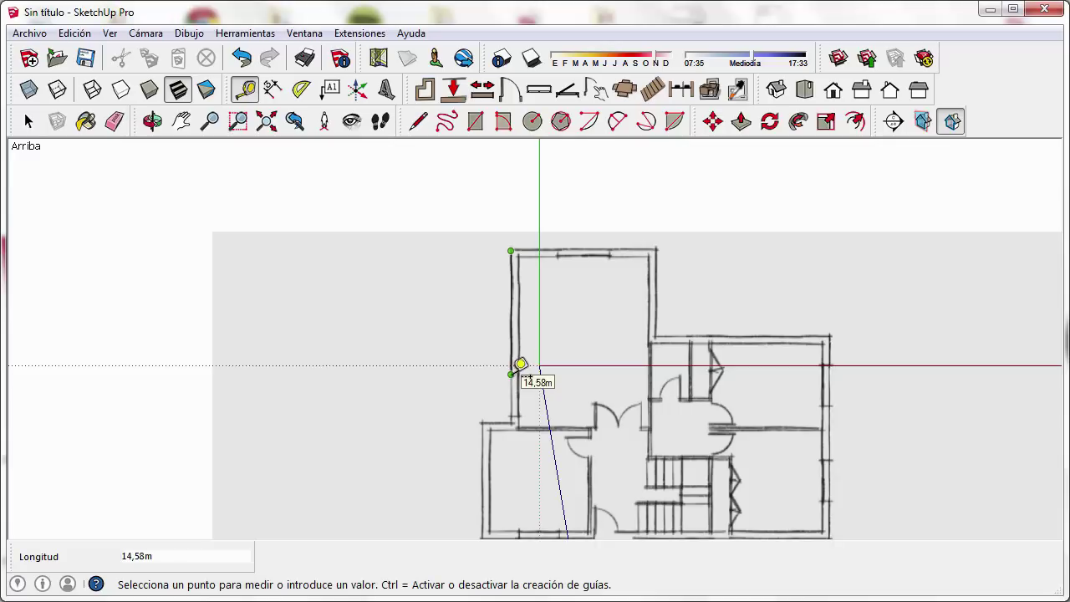
{"action": "left_click", "coordinate": [520, 364]}
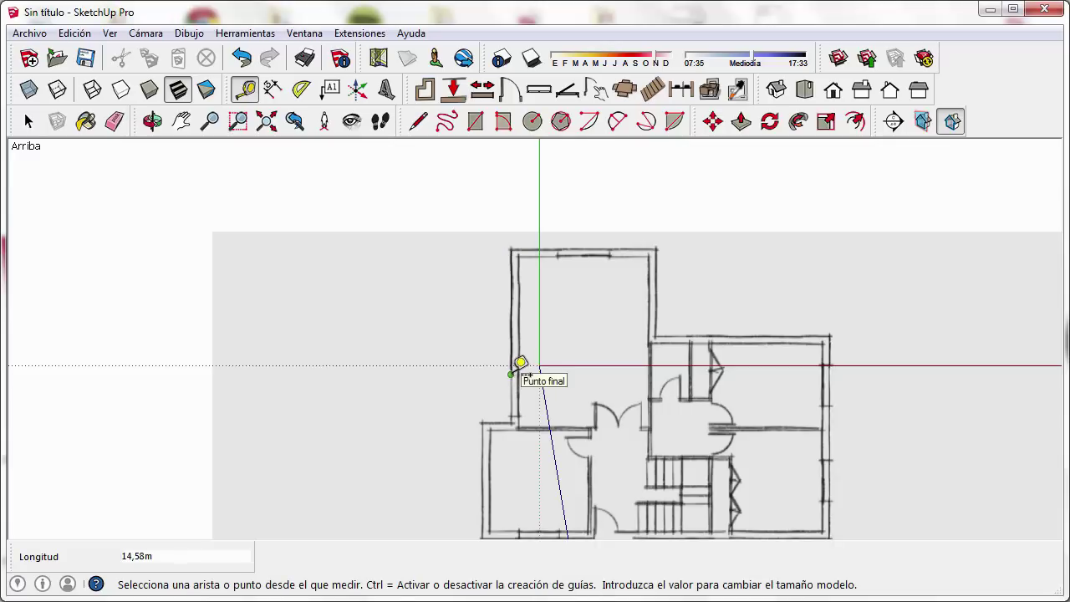
{"action": "type", "text": "4"}
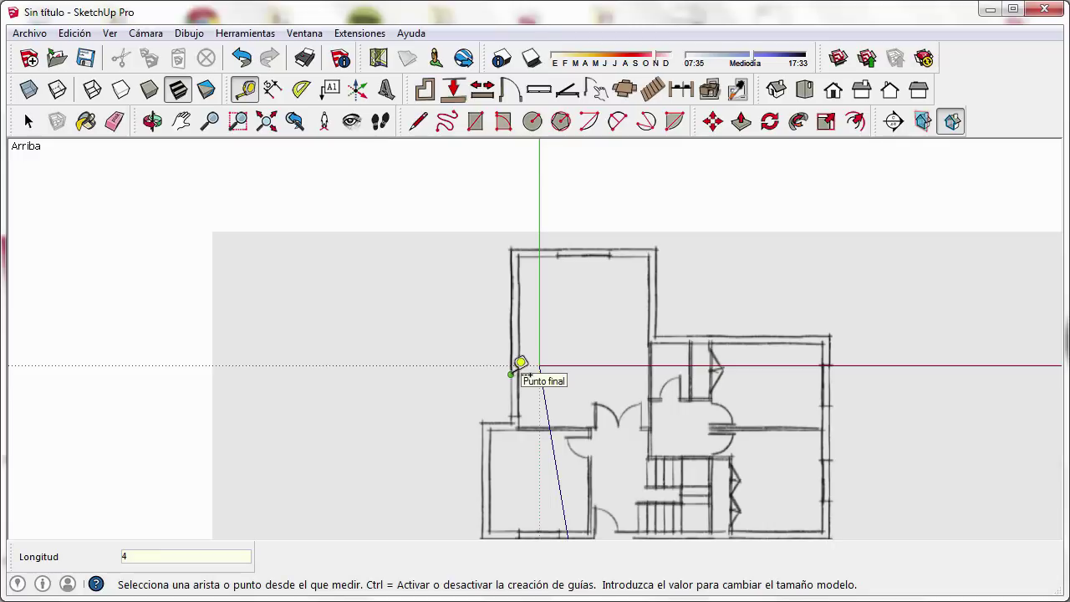
{"action": "key", "text": "Return"}
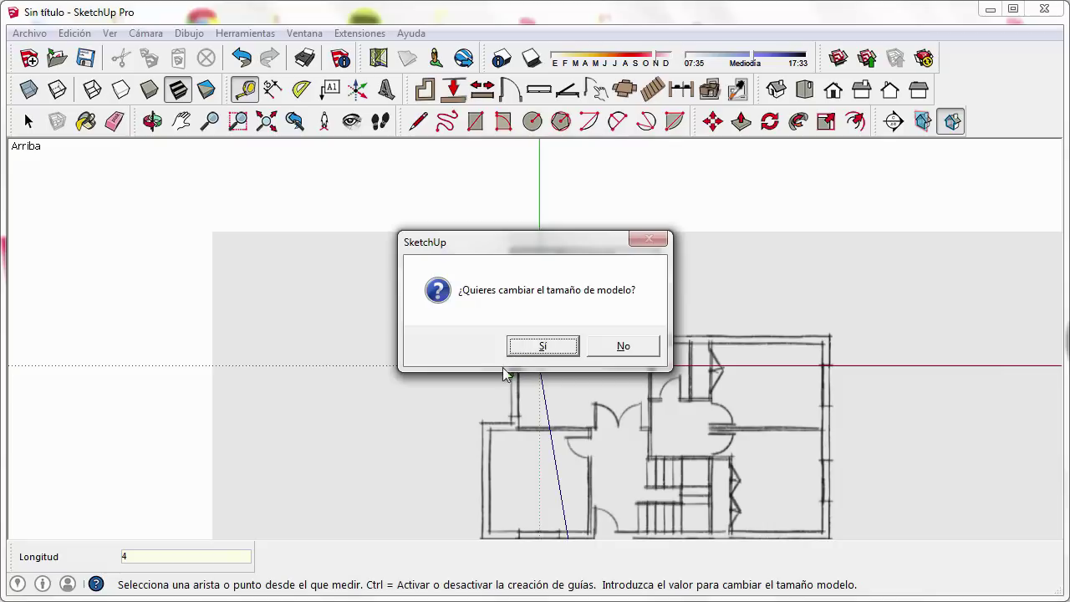
{"action": "left_click", "coordinate": [544, 349]}
{"action": "scroll", "coordinate": [585, 367], "scroll_direction": "up", "scroll_amount": 2}
{"action": "scroll", "coordinate": [579, 370], "scroll_direction": "up", "scroll_amount": 2}
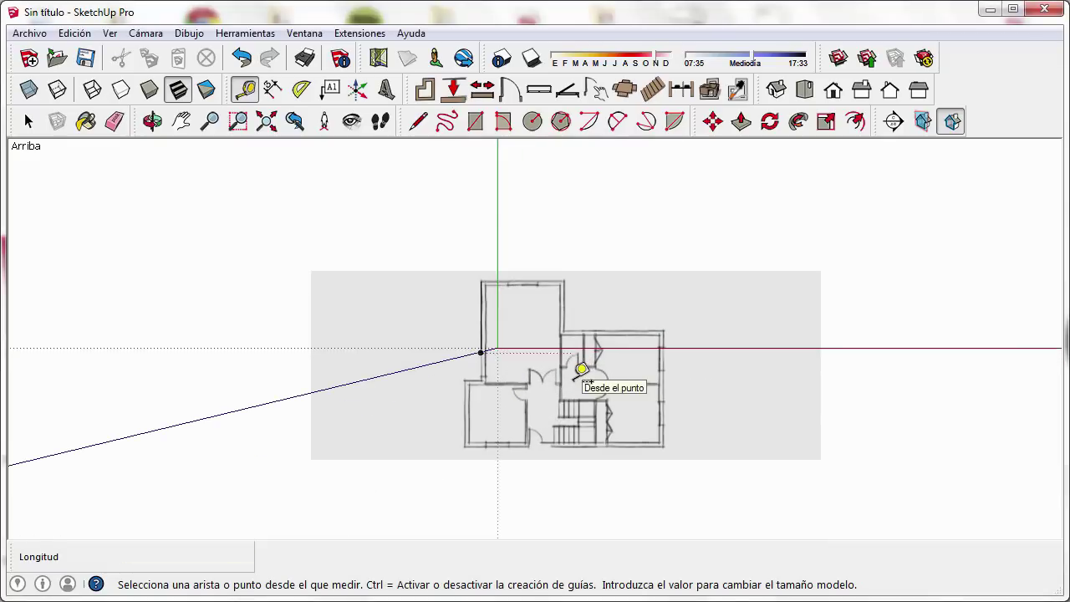
Add a 4,00 m dimension beside the traced left wall and float the Dibac wall tools
{"action": "left_click", "coordinate": [272, 89]}
{"action": "left_click", "coordinate": [483, 302]}
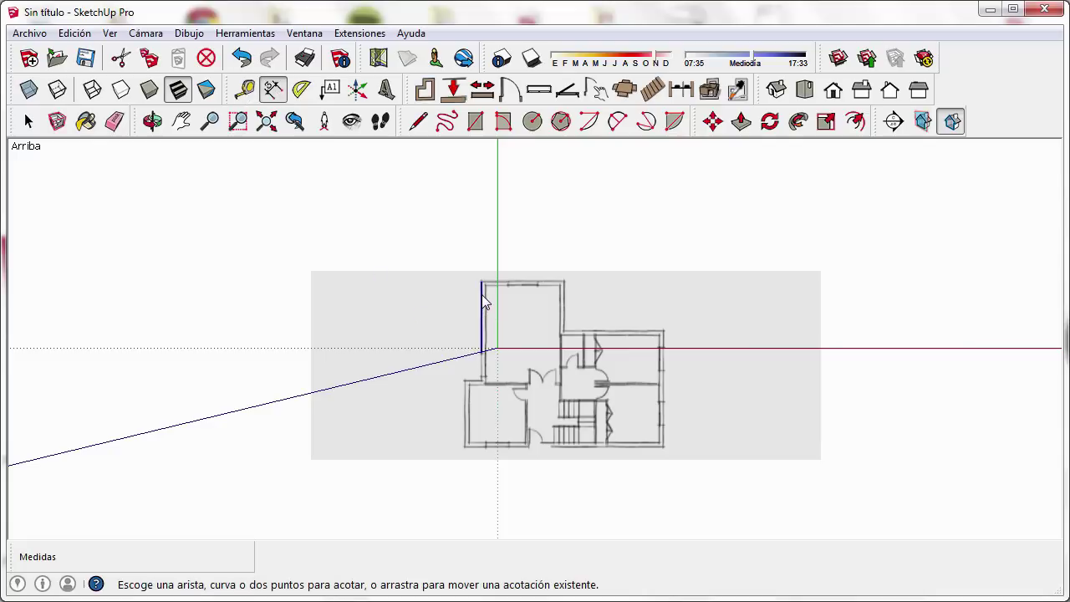
{"action": "left_click", "coordinate": [483, 303]}
{"action": "left_click", "coordinate": [452, 294]}
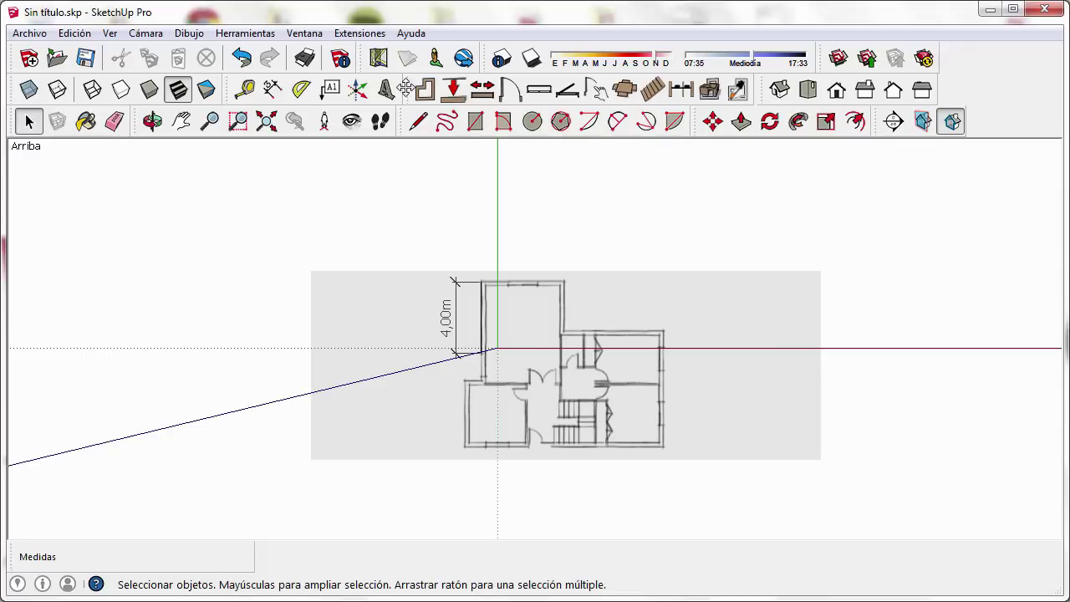
{"action": "mouse_move", "coordinate": [409, 89]}
{"action": "left_mouse_down"}
{"action": "mouse_move", "coordinate": [427, 177]}
{"action": "mouse_move", "coordinate": [325, 243]}
{"action": "left_mouse_up"}
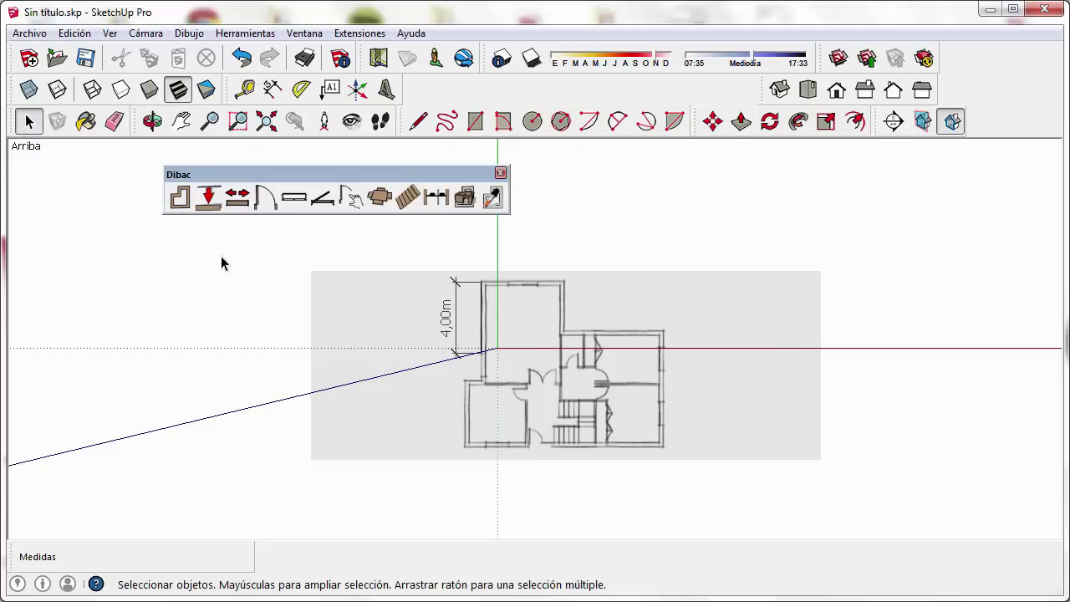
Start 0,25 m Dibac walls at the top-left corner, running across the top and step to the right edge
{"action": "left_click", "coordinate": [186, 203]}
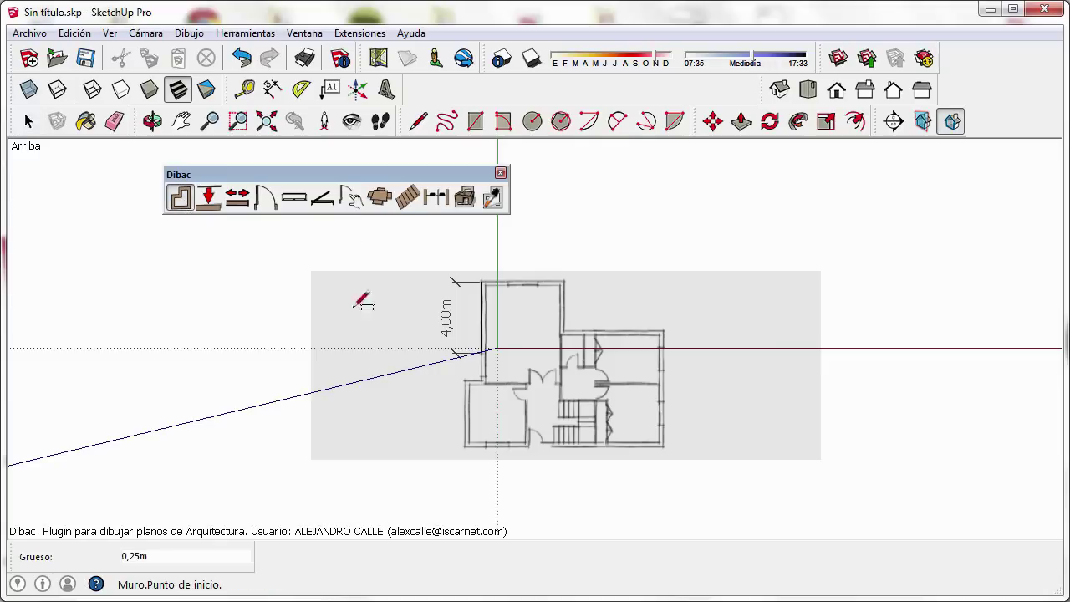
{"action": "scroll", "coordinate": [511, 305], "scroll_direction": "up", "scroll_amount": 1}
{"action": "scroll", "coordinate": [510, 303], "scroll_direction": "up", "scroll_amount": 2}
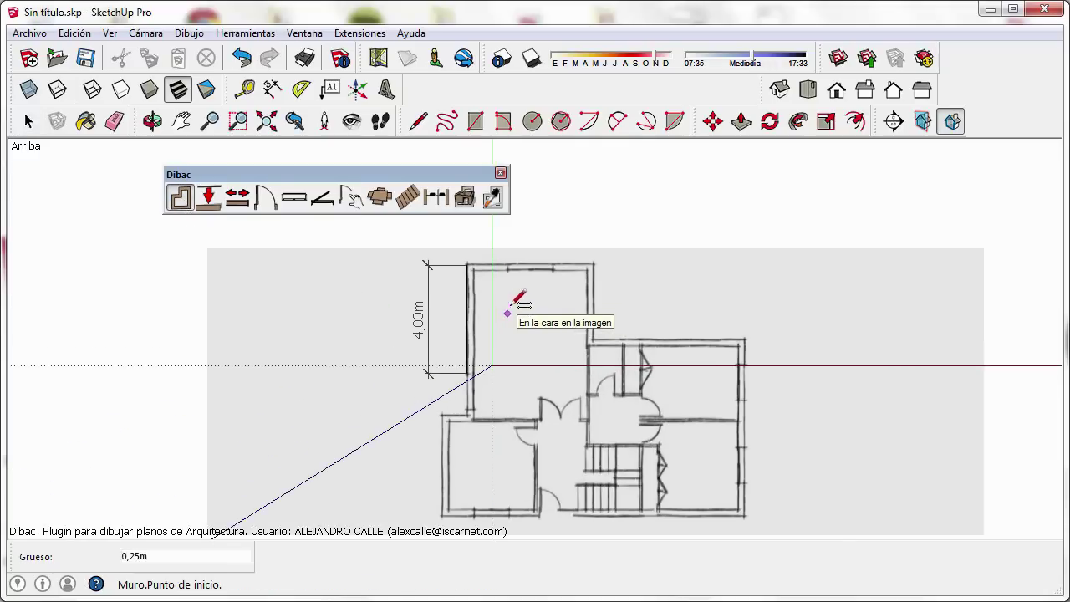
{"action": "left_click", "coordinate": [475, 268]}
{"action": "left_click", "coordinate": [591, 266]}
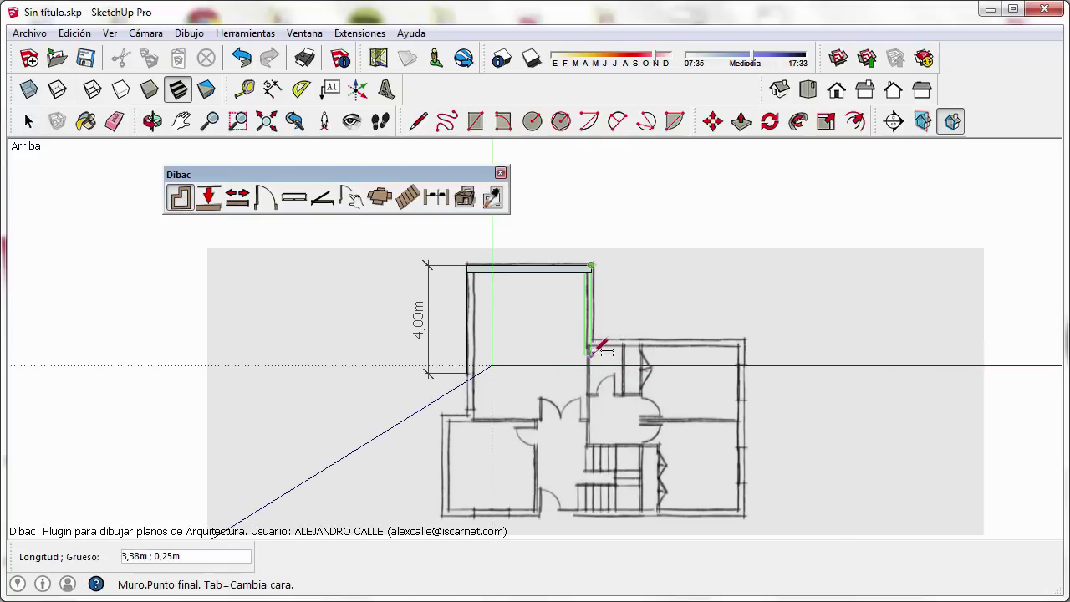
{"action": "left_click", "coordinate": [590, 341]}
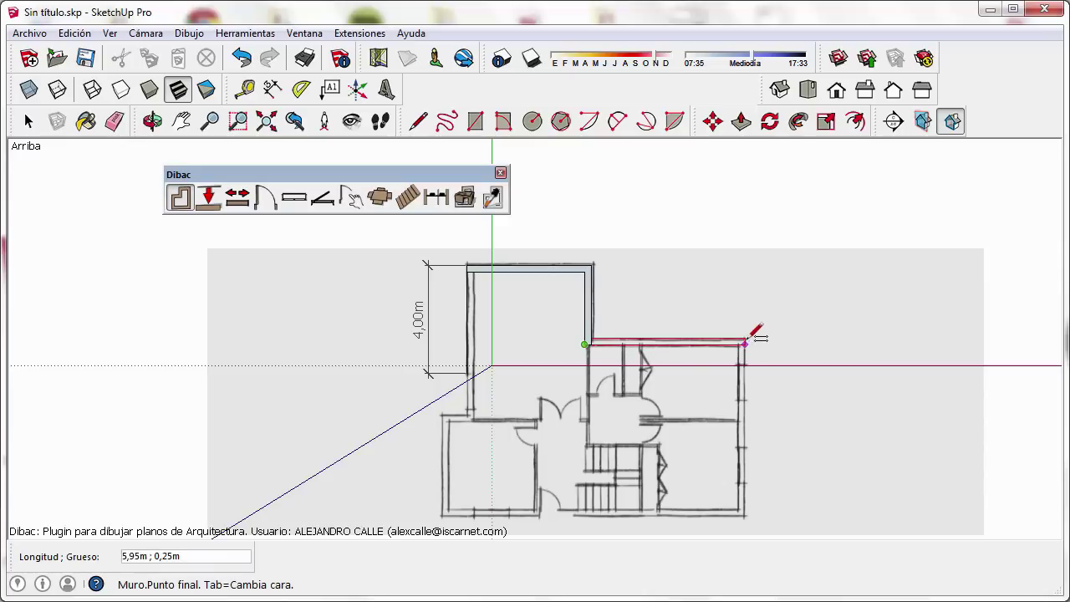
{"action": "left_click", "coordinate": [745, 341]}
Continue the walls down the right side, along the bottom and up the left, closing the loop
{"action": "middle_click_drag", "start_coordinate": [746, 391], "coordinate": [750, 340], "text": "shift"}
{"action": "left_click", "coordinate": [751, 462]}
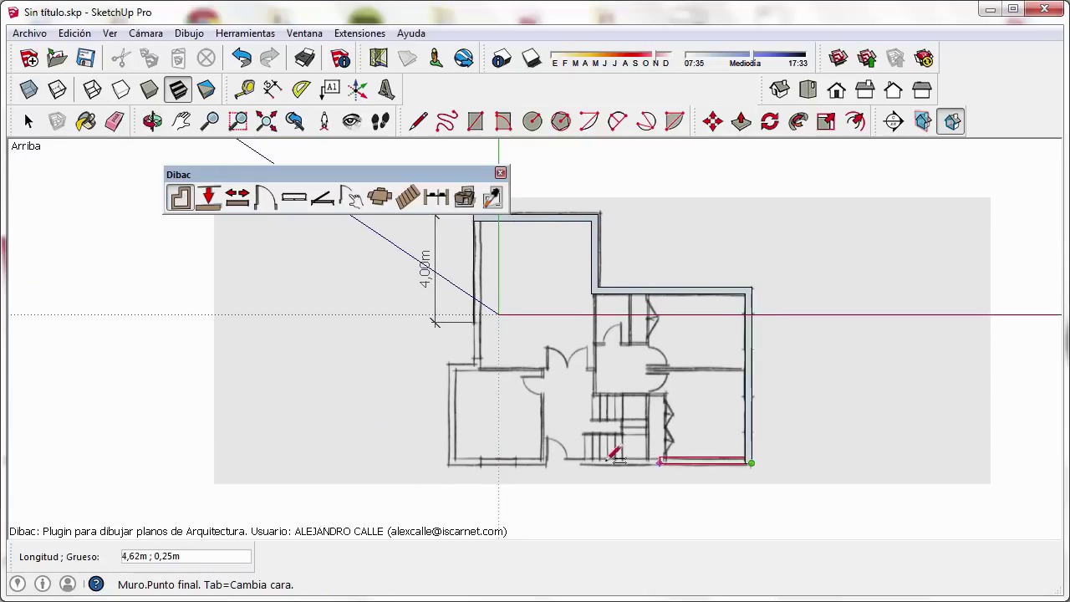
{"action": "left_click", "coordinate": [451, 462]}
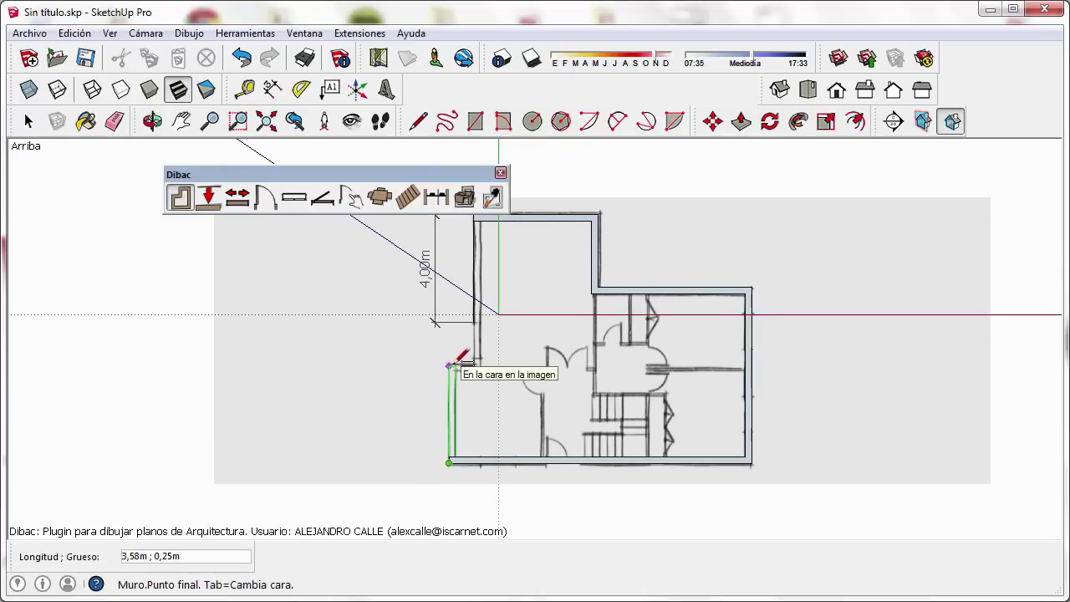
{"action": "left_click", "coordinate": [452, 364]}
{"action": "left_click", "coordinate": [473, 365]}
{"action": "middle_click_drag", "start_coordinate": [490, 362], "coordinate": [490, 386], "text": "shift"}
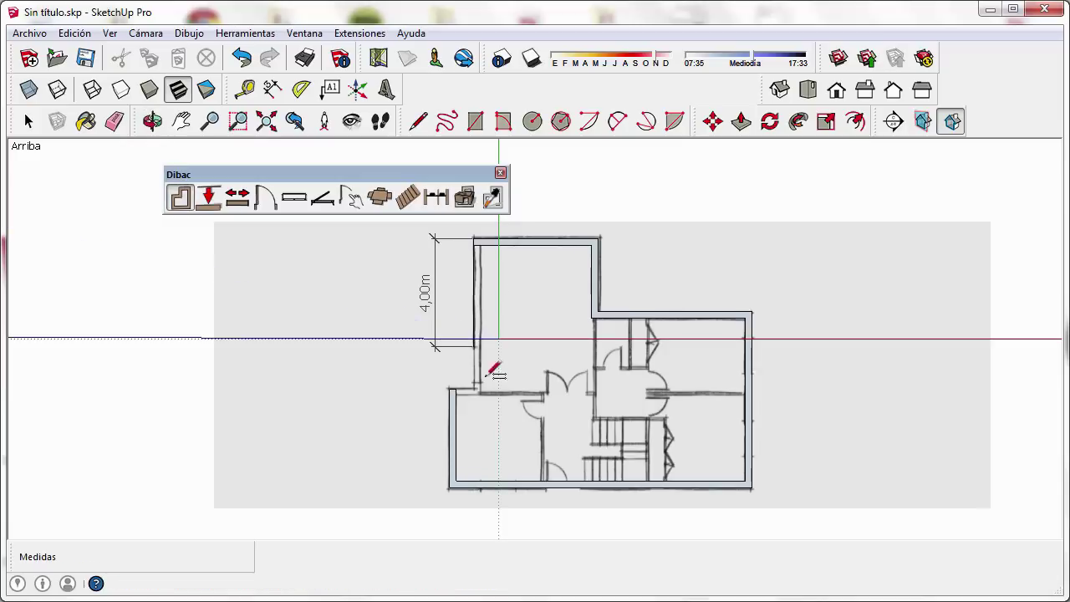
{"action": "left_click", "coordinate": [488, 240]}
{"action": "left_click", "coordinate": [486, 242]}
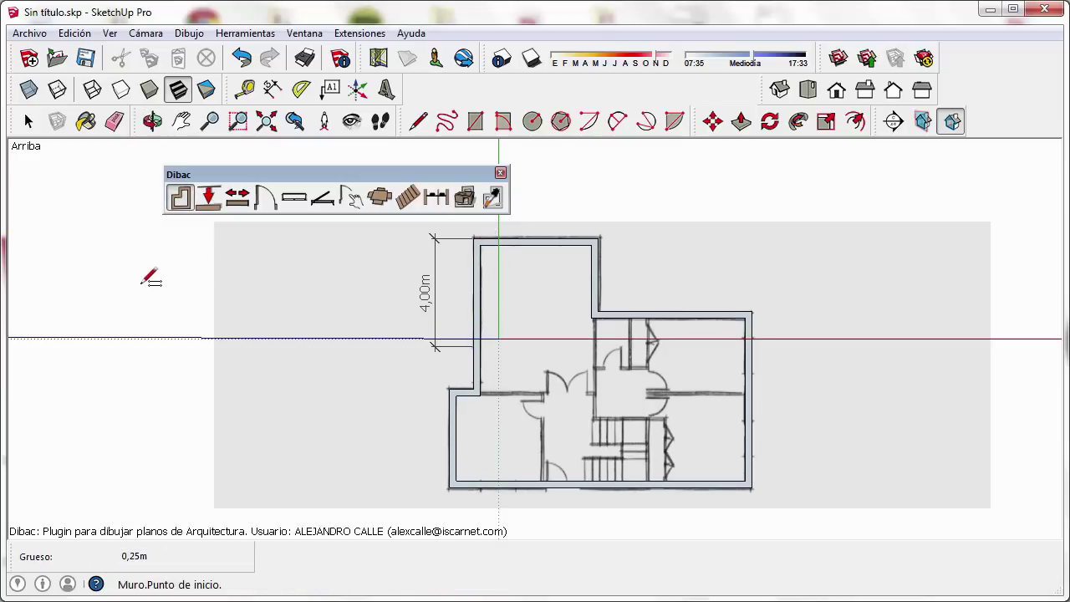
Place five 1,30 × 1,20 m Dibac windows: top wall, two on the right, bottom and left
{"action": "left_click", "coordinate": [296, 199]}
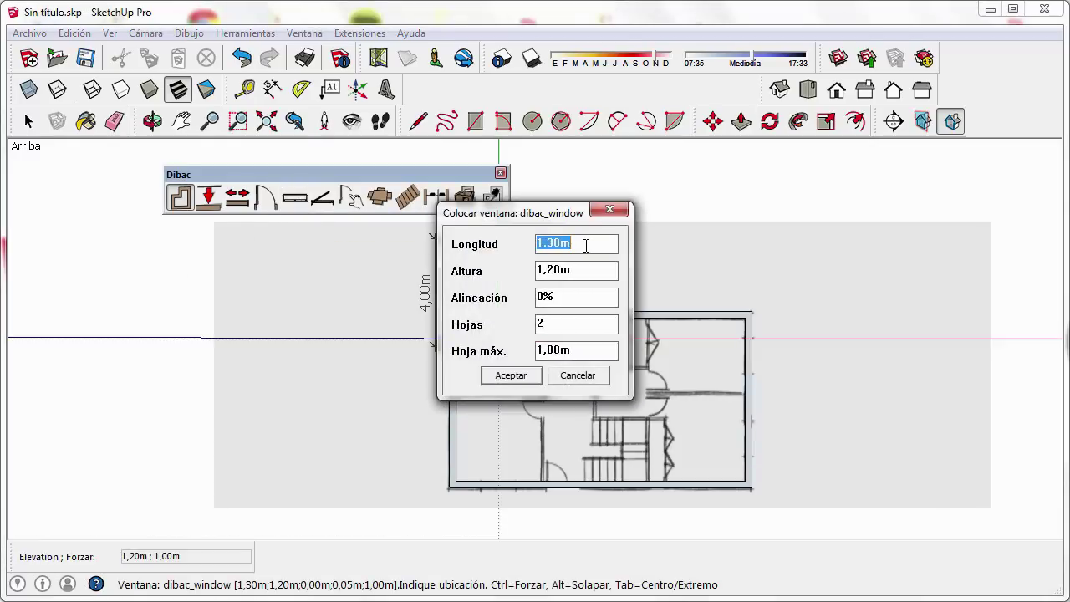
{"action": "left_click", "coordinate": [530, 375]}
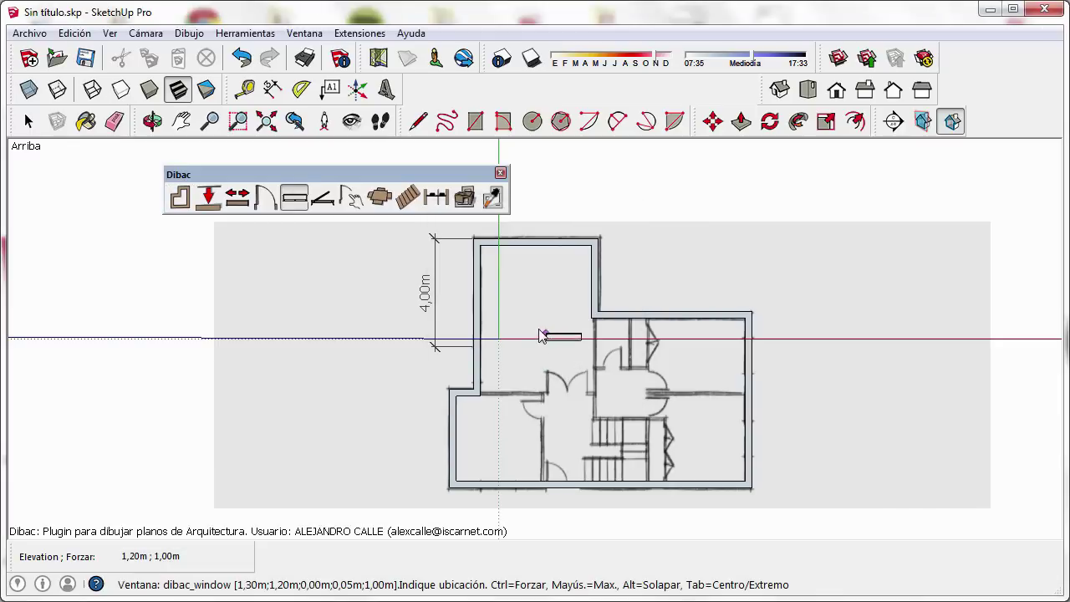
{"action": "left_click", "coordinate": [520, 242]}
{"action": "left_click", "coordinate": [748, 340]}
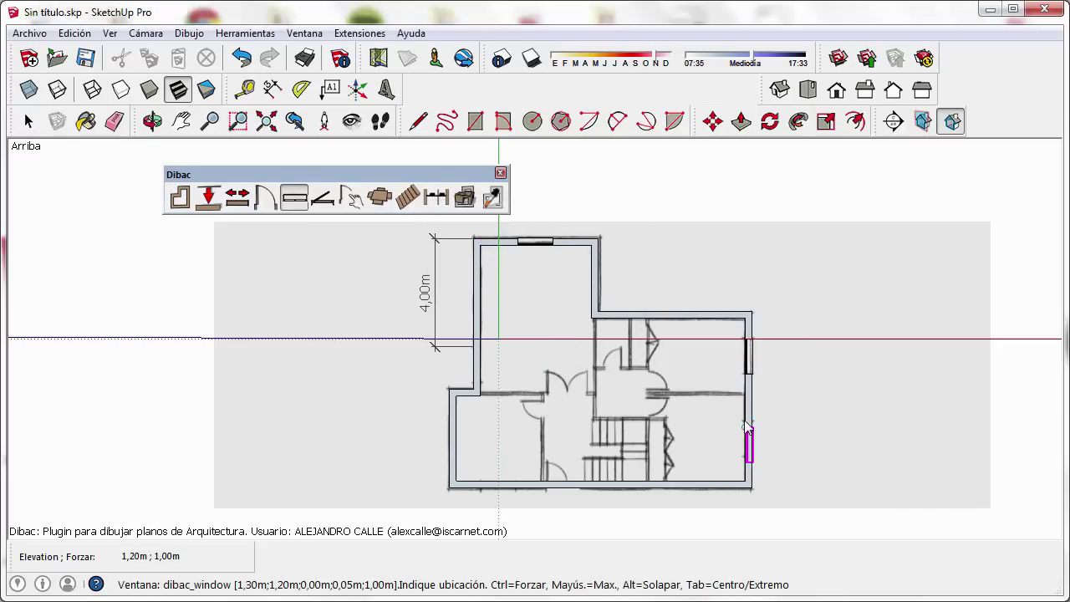
{"action": "scroll", "coordinate": [746, 422], "scroll_direction": "up", "scroll_amount": 2}
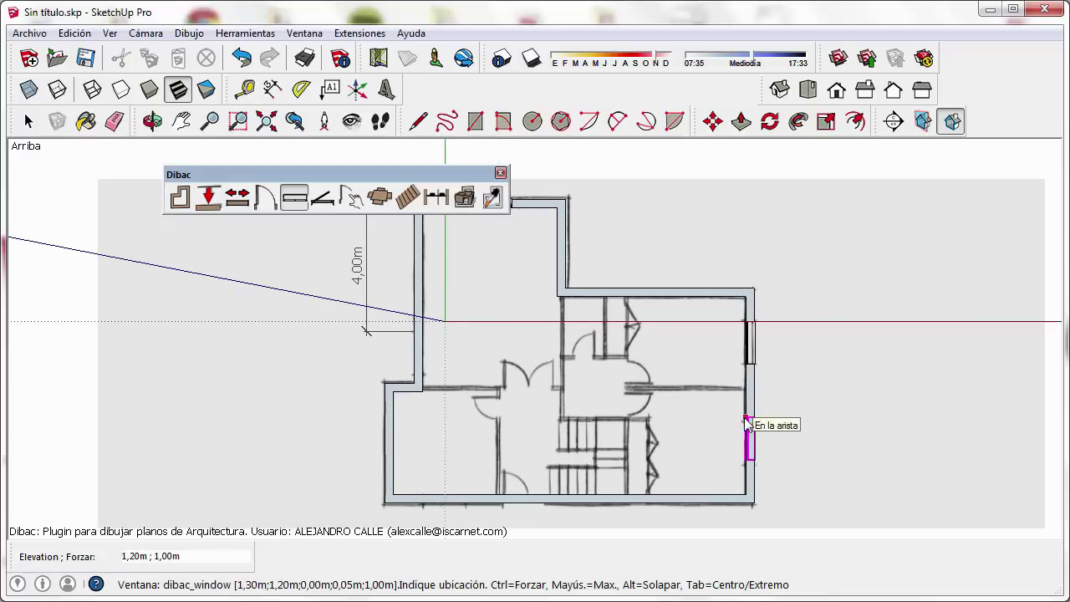
{"action": "left_click", "coordinate": [747, 418]}
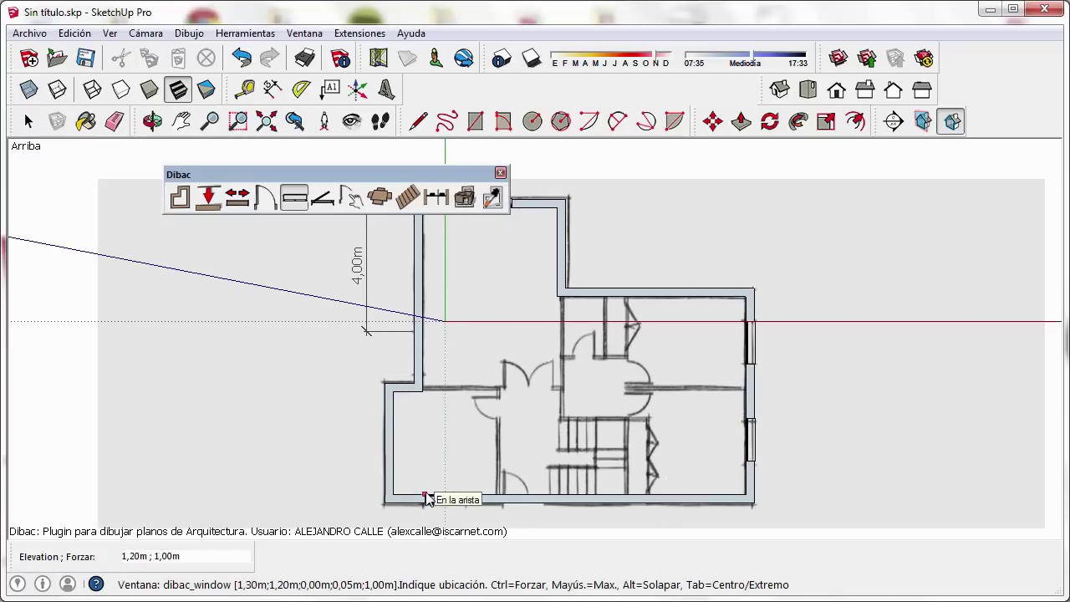
{"action": "left_click", "coordinate": [466, 500]}
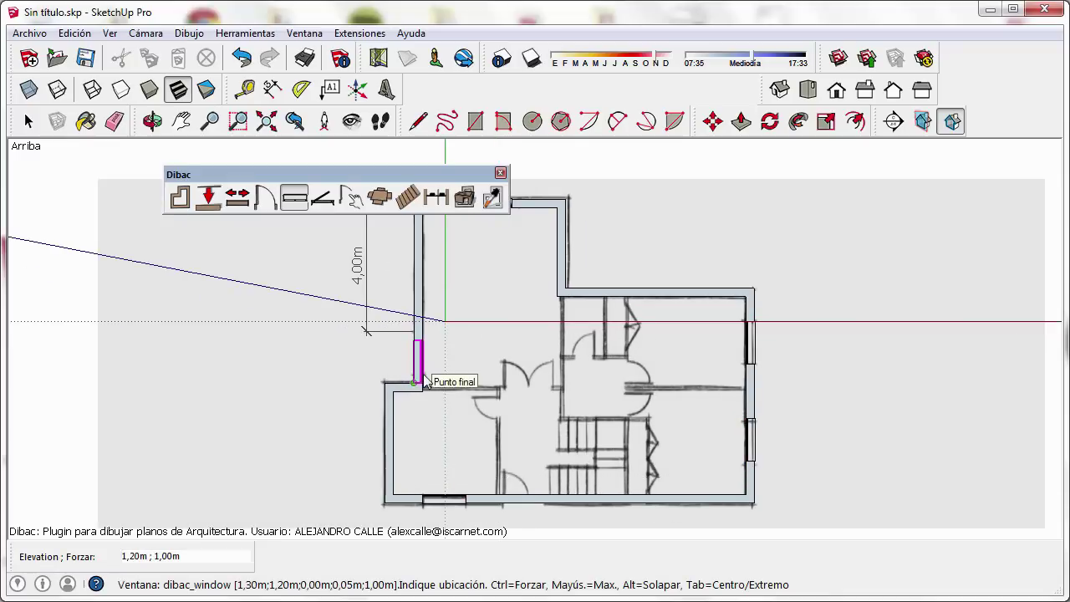
{"action": "left_click", "coordinate": [421, 371]}
{"action": "scroll", "coordinate": [554, 381], "scroll_direction": "down", "scroll_amount": 2}
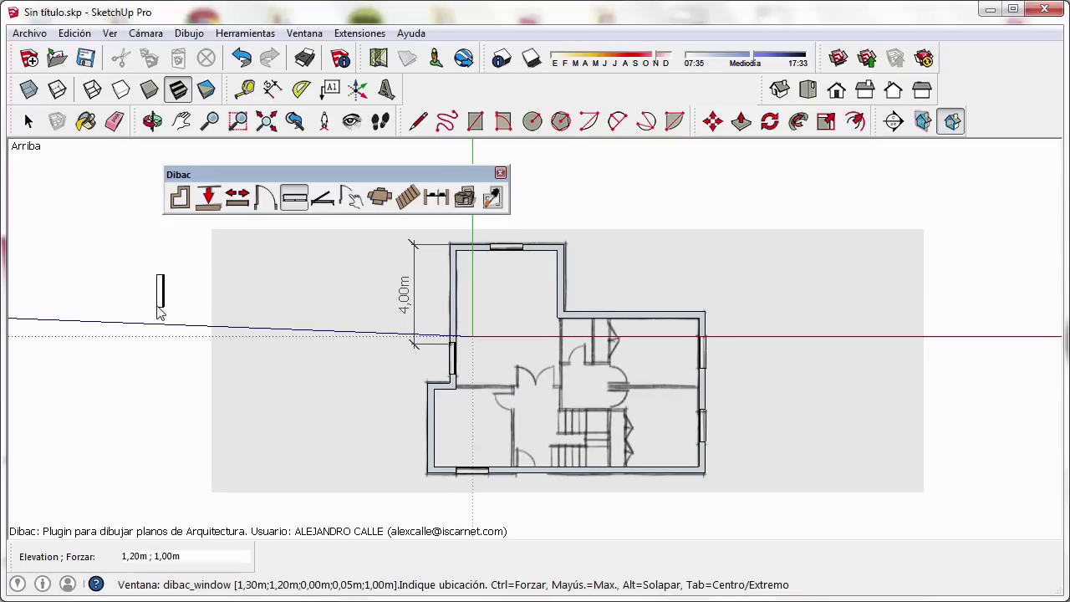
{"action": "key", "text": "space"}
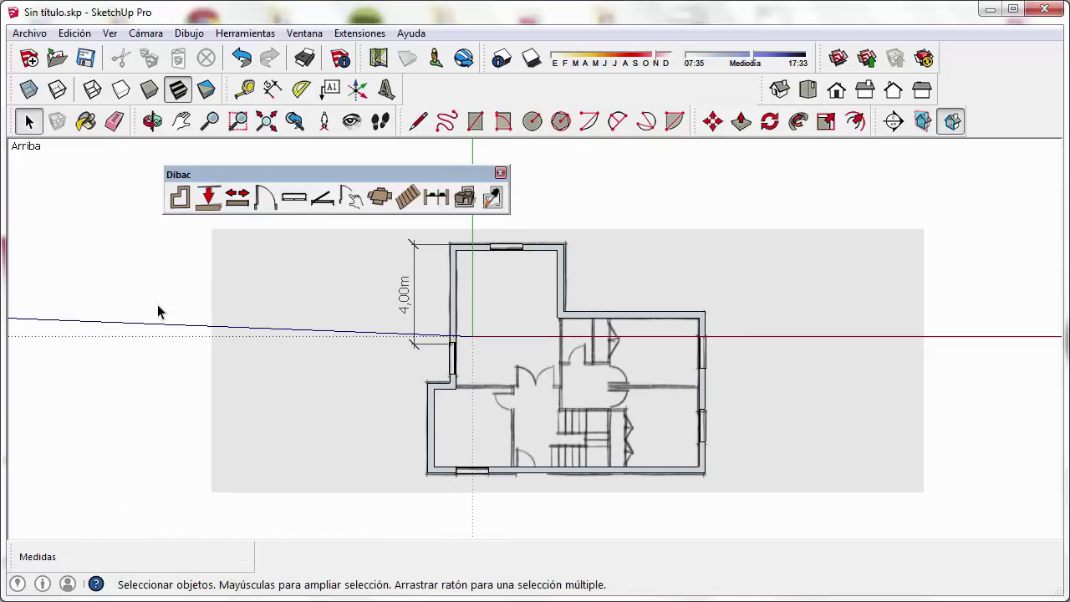
Select all the traced walls and windows and group them with Crear grupo
{"action": "mouse_move", "coordinate": [359, 227]}
{"action": "left_mouse_down"}
{"action": "mouse_move", "coordinate": [753, 512]}
{"action": "mouse_move", "coordinate": [755, 484]}
{"action": "left_mouse_up"}
{"action": "right_click", "coordinate": [702, 389]}
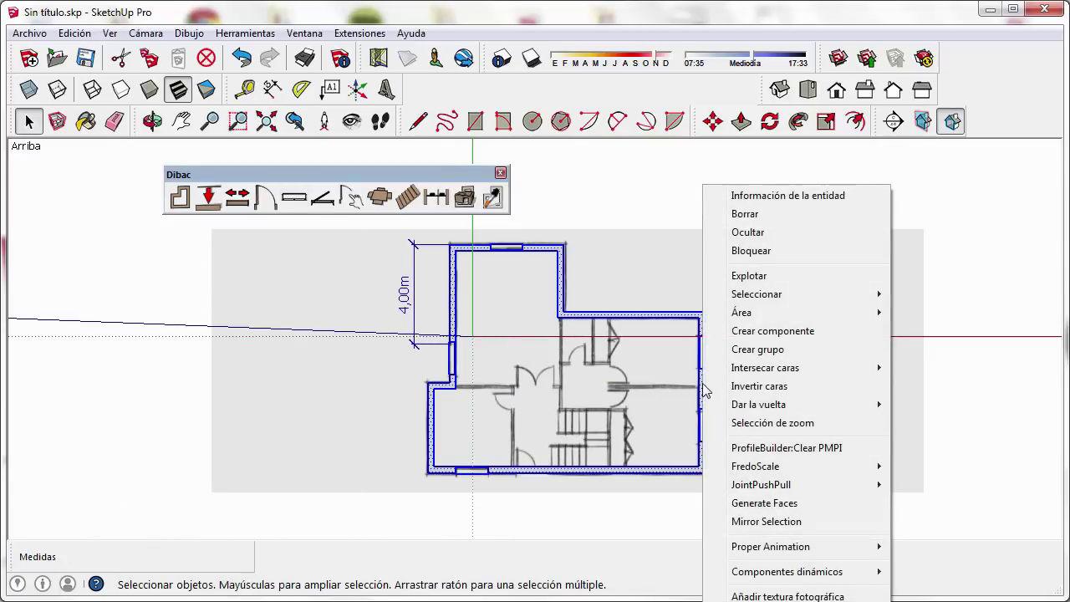
{"action": "left_click", "coordinate": [767, 350]}
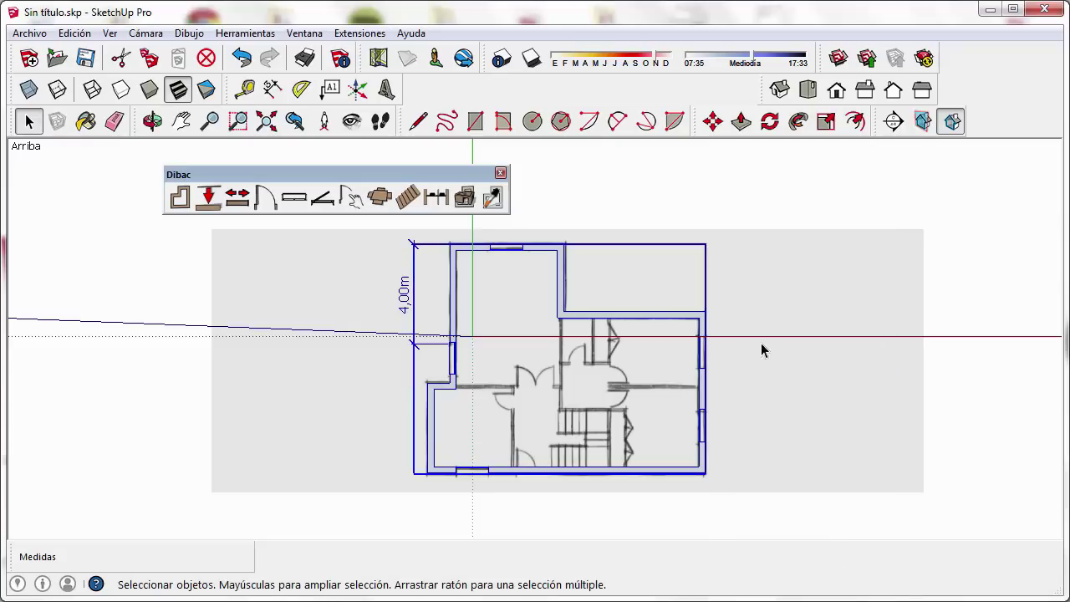
{"action": "middle_click_drag", "start_coordinate": [432, 449], "coordinate": [619, 220]}
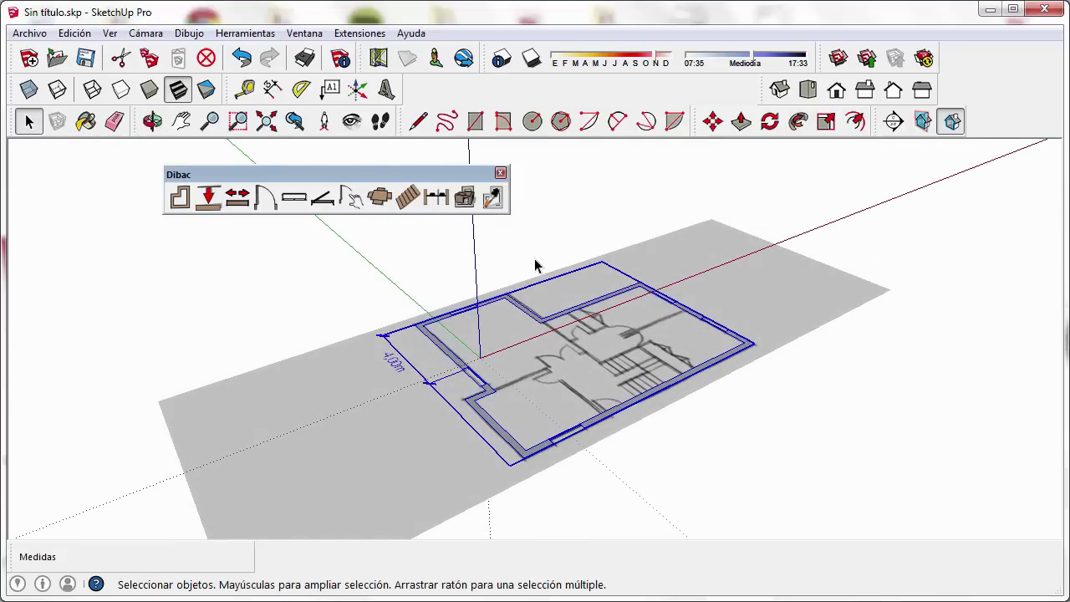
Convert the grouped plan with Dibac's Convertir en 2D/3D, raising 3,00 m walls with windows
{"action": "left_click", "coordinate": [467, 197]}
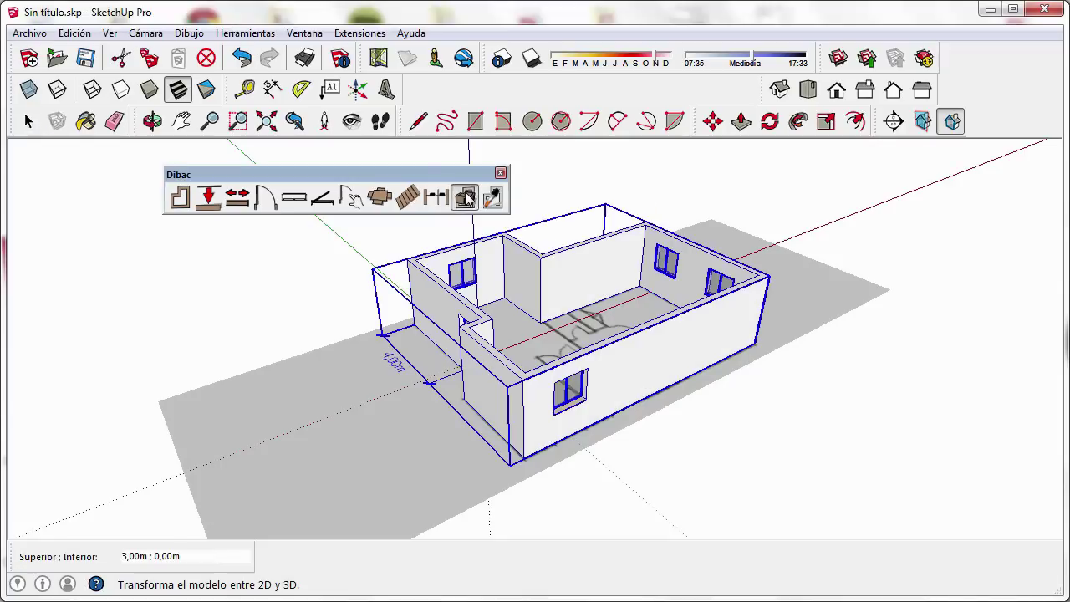
{"action": "left_click", "coordinate": [669, 195]}
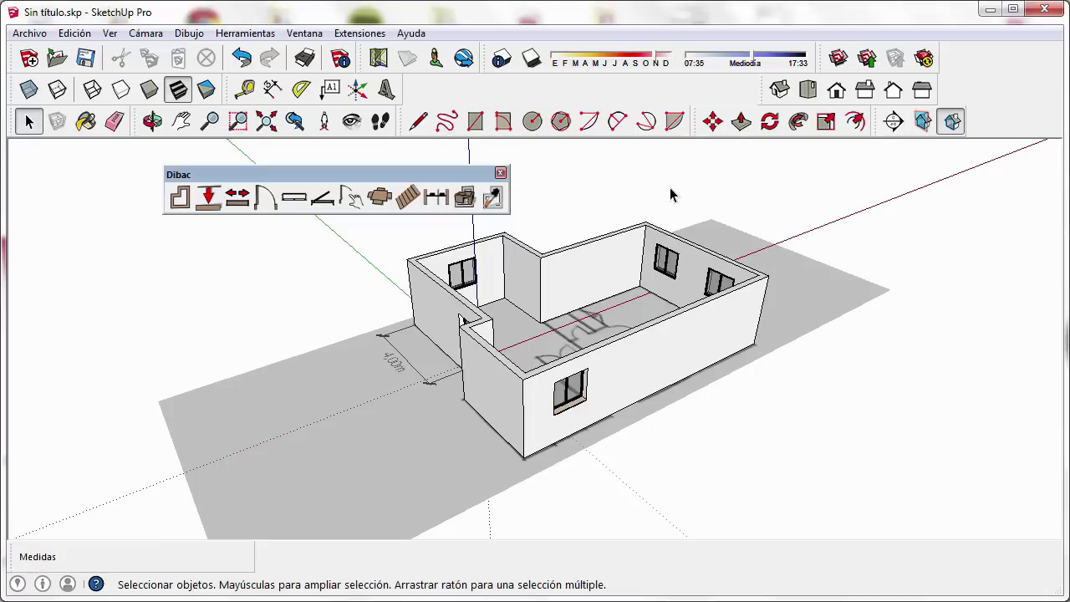